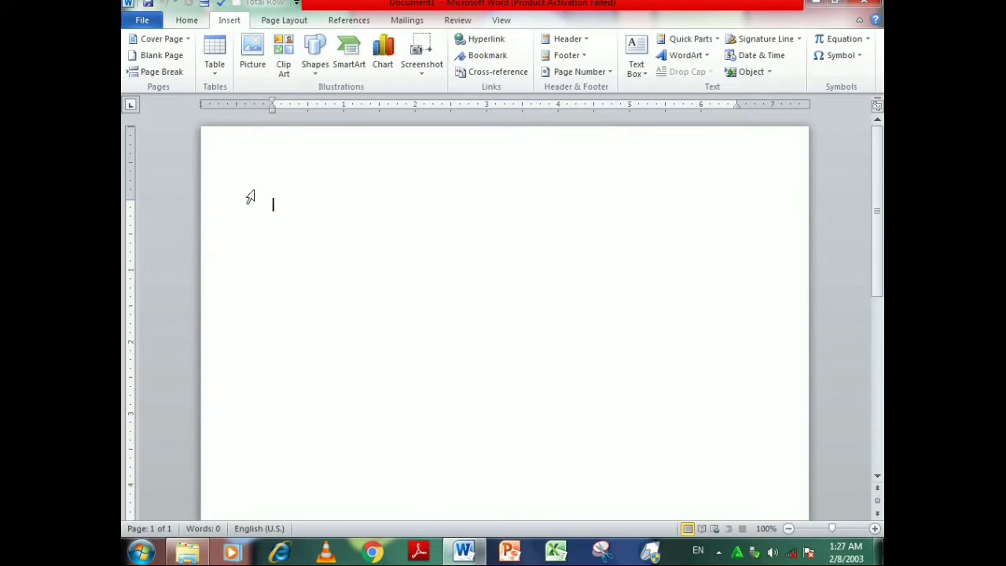
- Enter a first name followed by "pic" on the first line and hyperlink that text to Graphic1 in My Documents
{"action": "type", "text": "asim"}
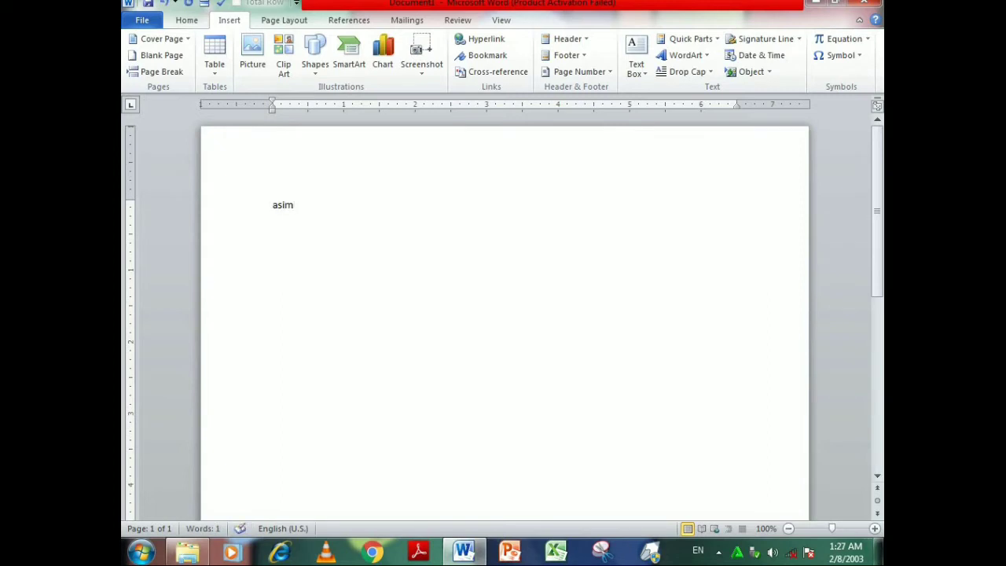
{"action": "type", "text": " pic"}
{"action": "double_click", "coordinate": [284, 208]}
{"action": "left_click", "coordinate": [284, 216]}
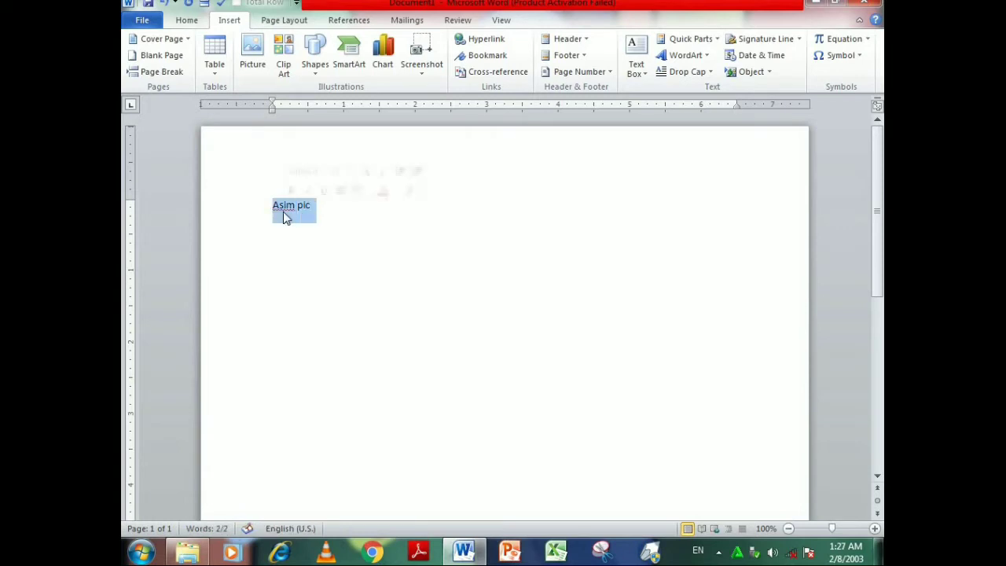
{"action": "left_click", "coordinate": [487, 40]}
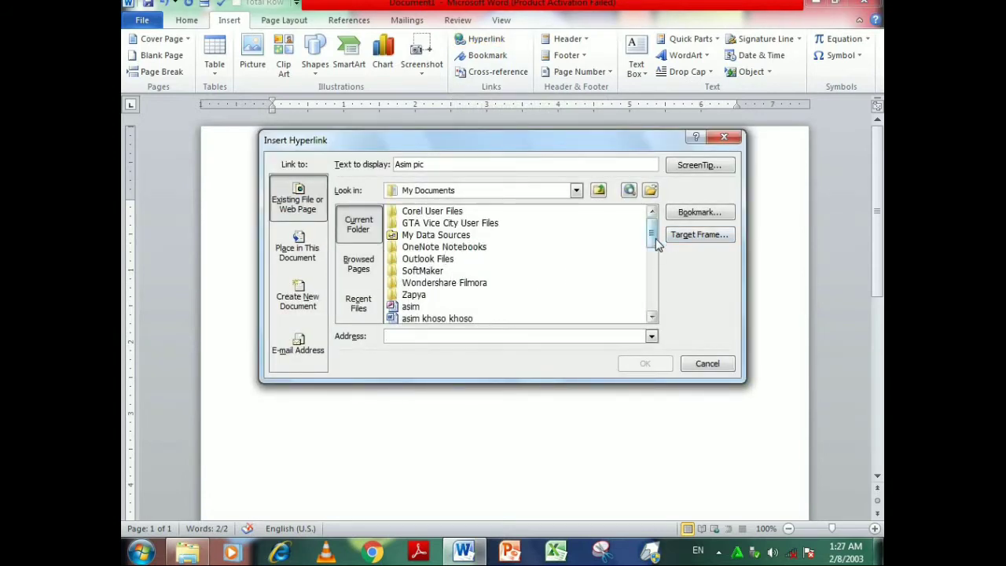
{"action": "left_click_drag", "start_coordinate": [656, 241], "coordinate": [658, 294]}
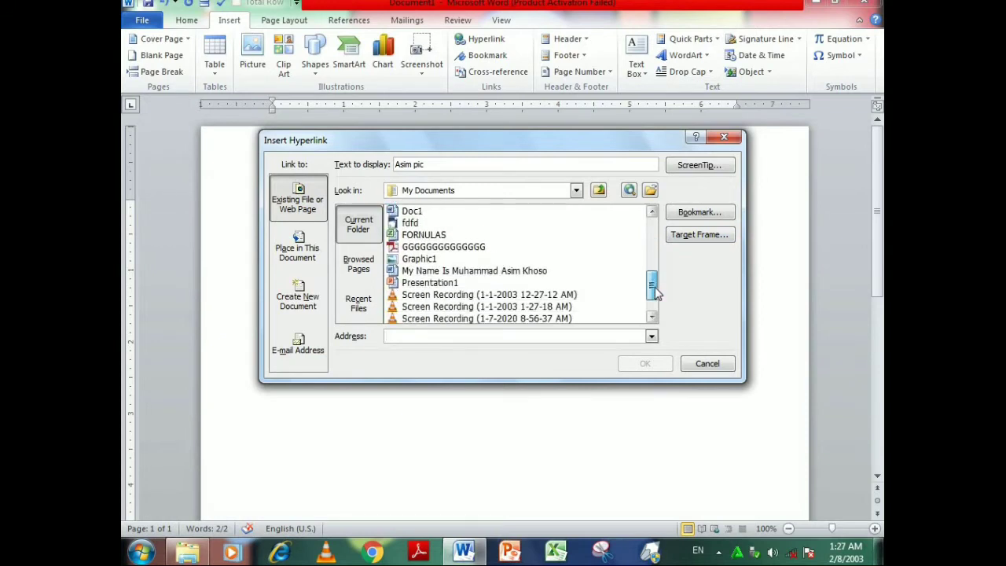
{"action": "left_click", "coordinate": [415, 262]}
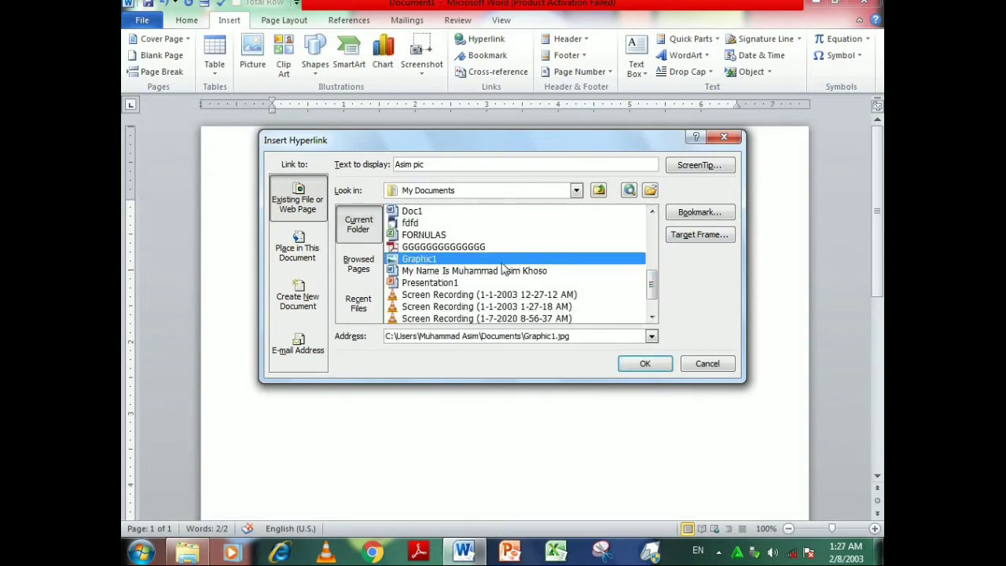
{"action": "left_click", "coordinate": [643, 364]}
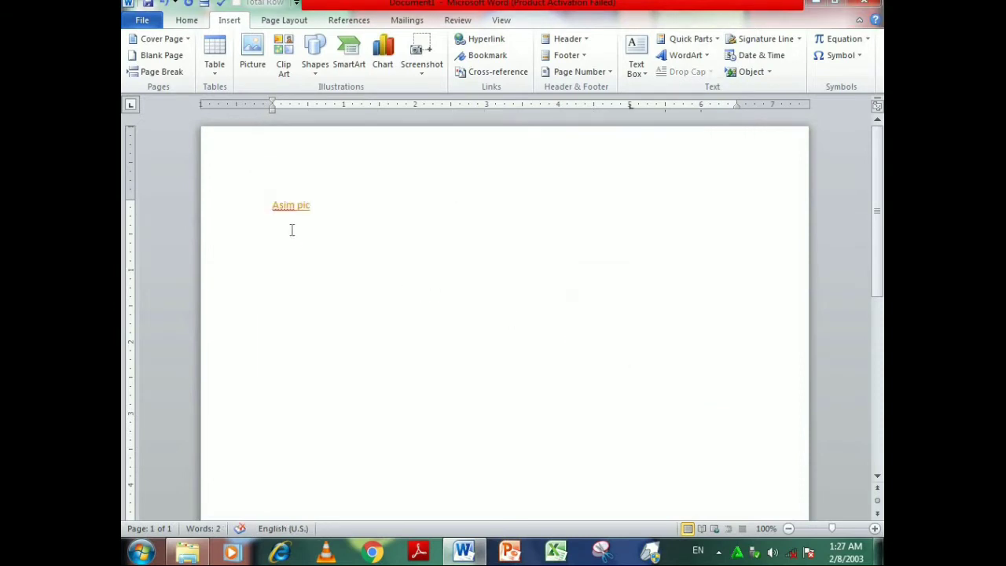
- Follow the new picture link, accept the security notice, view Graphic1.jpg in the browser and close the browser window
{"action": "mouse_move", "coordinate": [290, 204]}
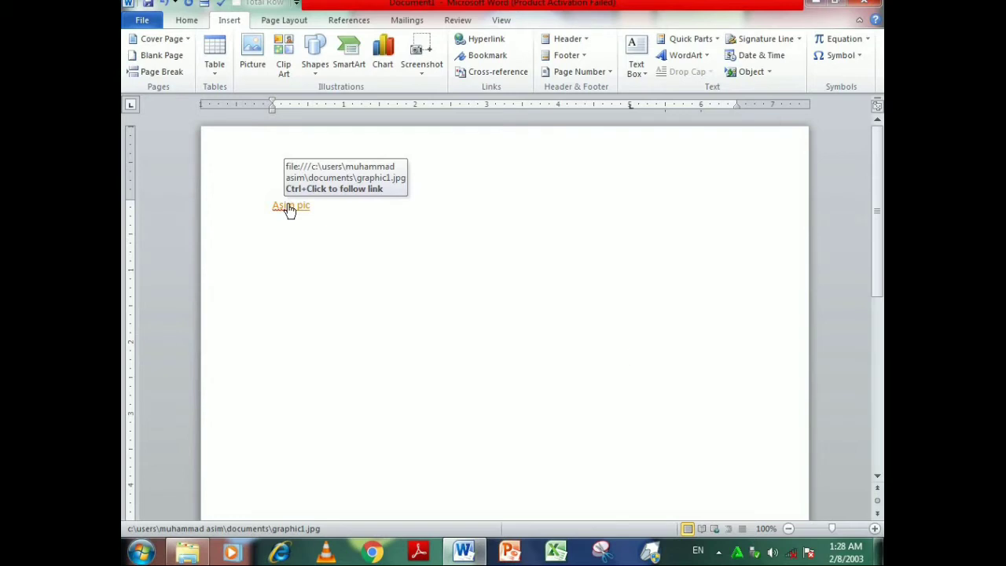
{"action": "left_click", "coordinate": [288, 207], "text": "ctrl"}
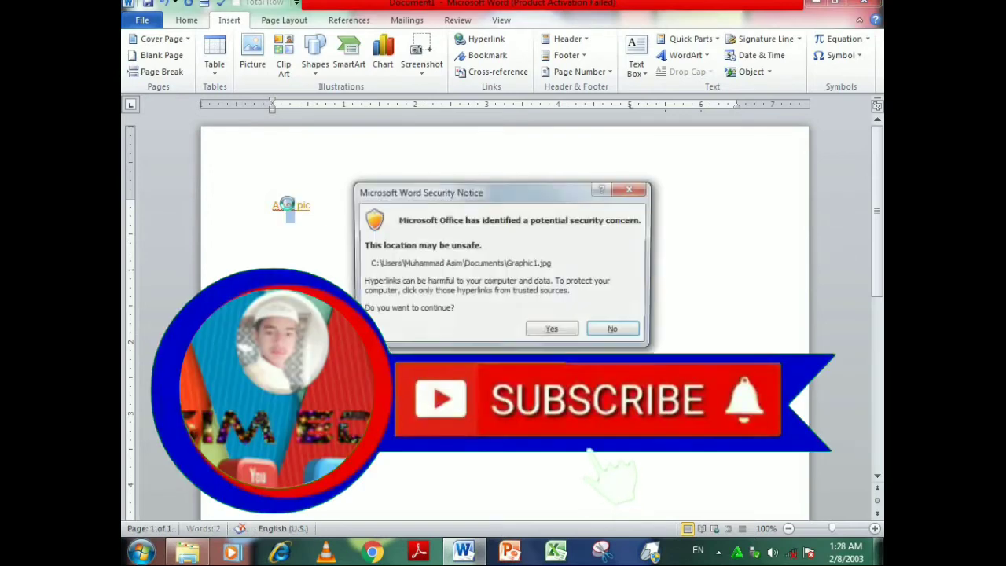
{"action": "left_click", "coordinate": [551, 331]}
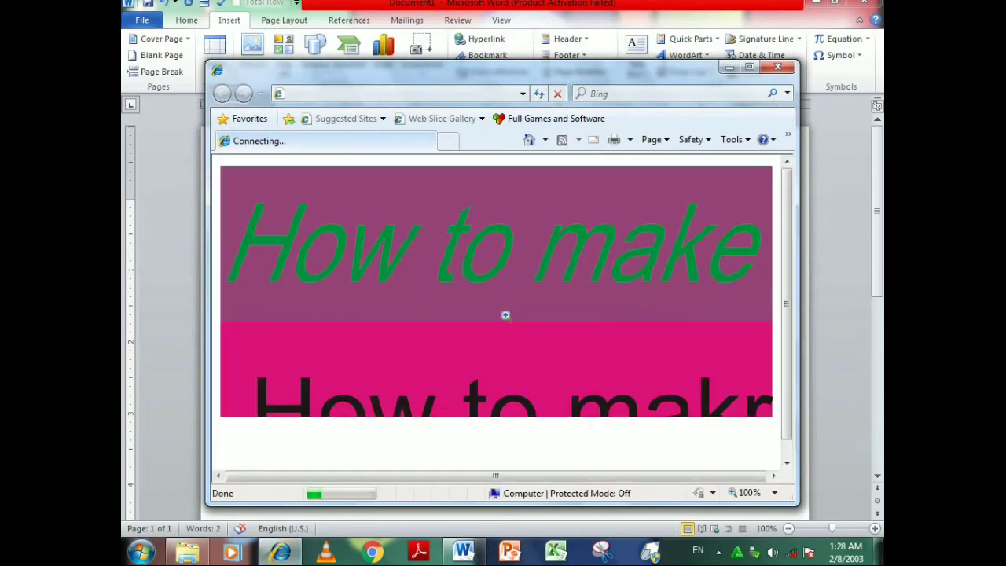
{"action": "left_click", "coordinate": [601, 316]}
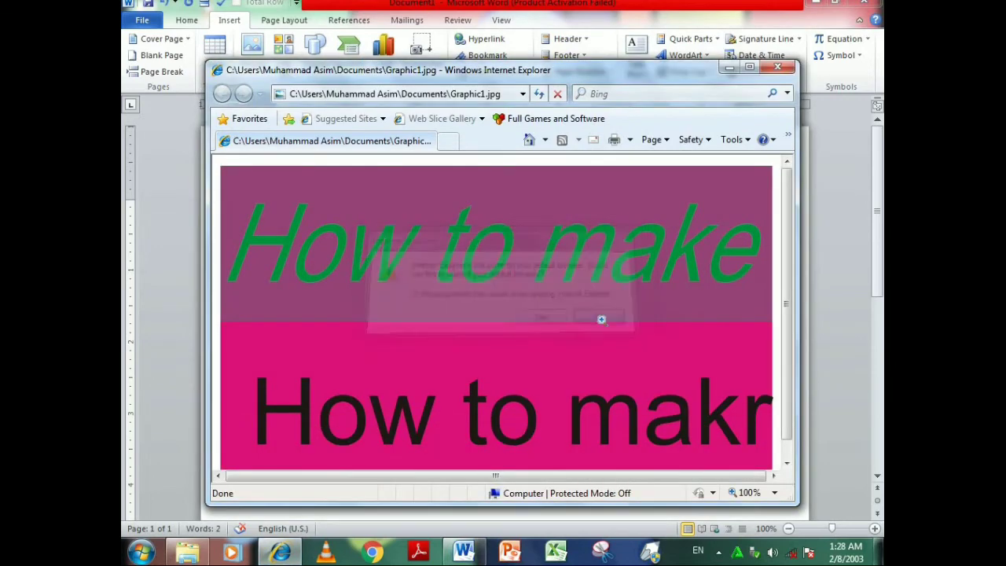
{"action": "scroll", "coordinate": [559, 316], "scroll_direction": "down", "scroll_amount": 1}
{"action": "scroll", "coordinate": [555, 312], "scroll_direction": "up", "scroll_amount": 1}
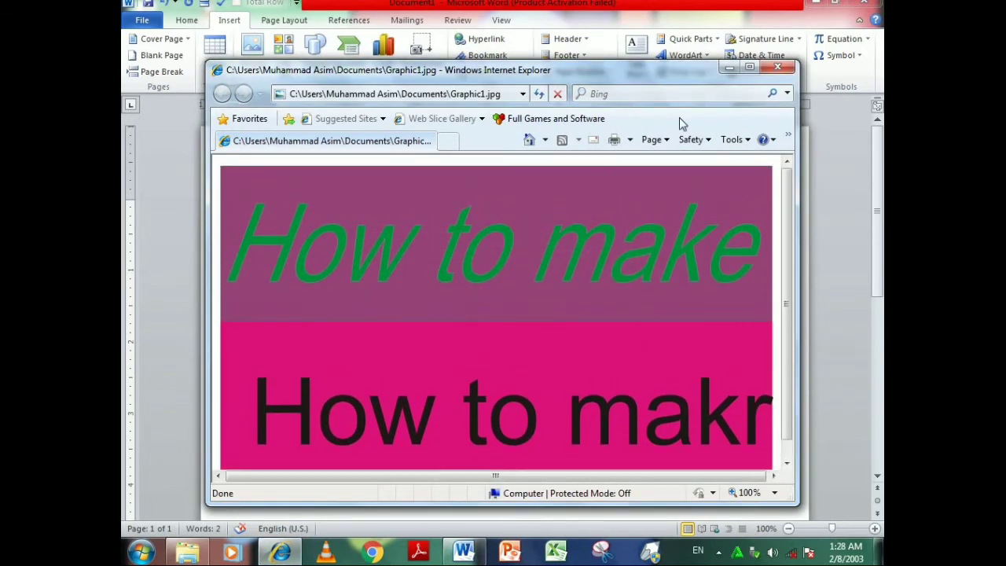
{"action": "left_click", "coordinate": [778, 67]}
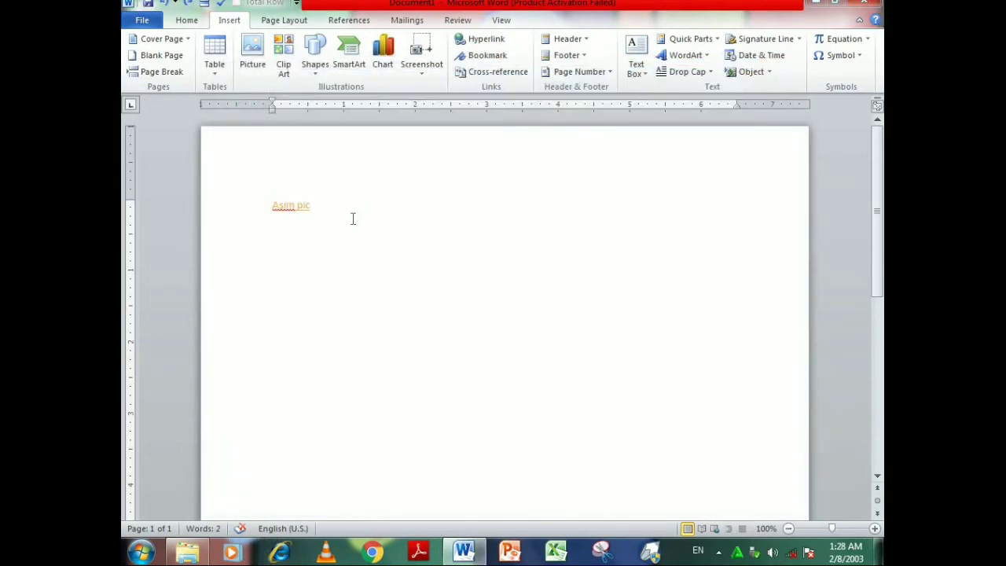
- Insert a page break after the picture link to start a second page
{"action": "scroll", "coordinate": [335, 308], "scroll_direction": "down", "scroll_amount": 1}
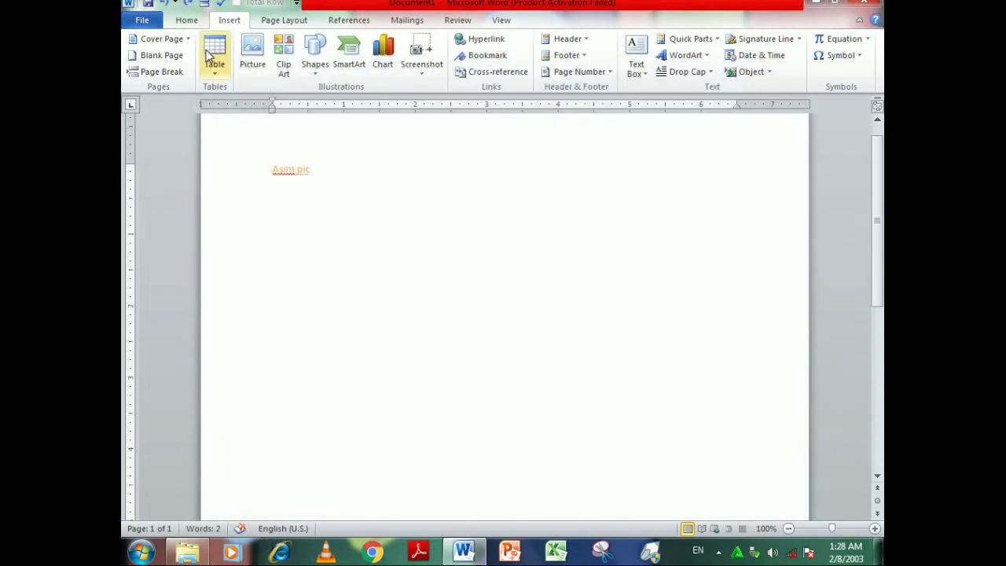
{"action": "scroll", "coordinate": [377, 348], "scroll_direction": "up", "scroll_amount": 1}
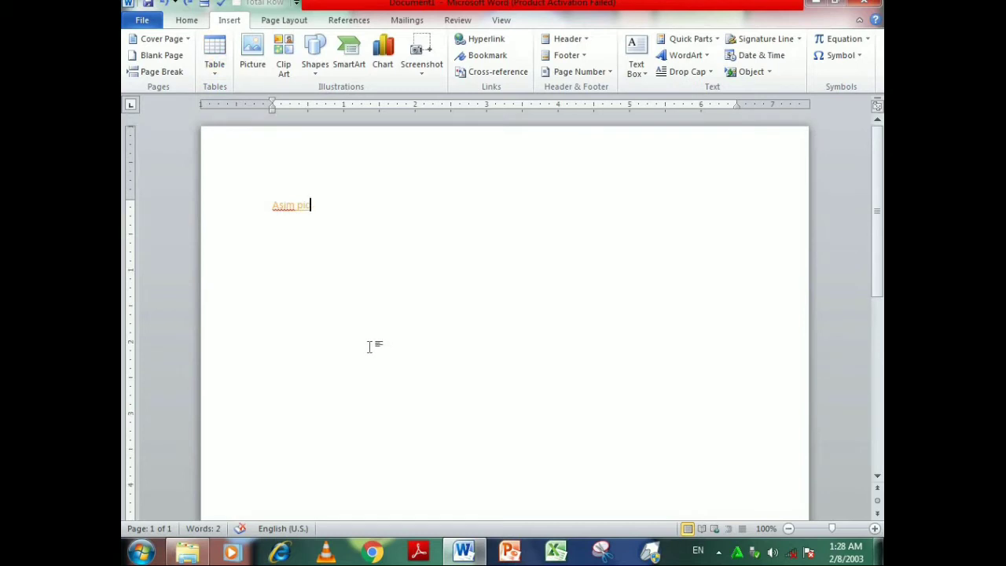
{"action": "key", "text": "ctrl+Return"}
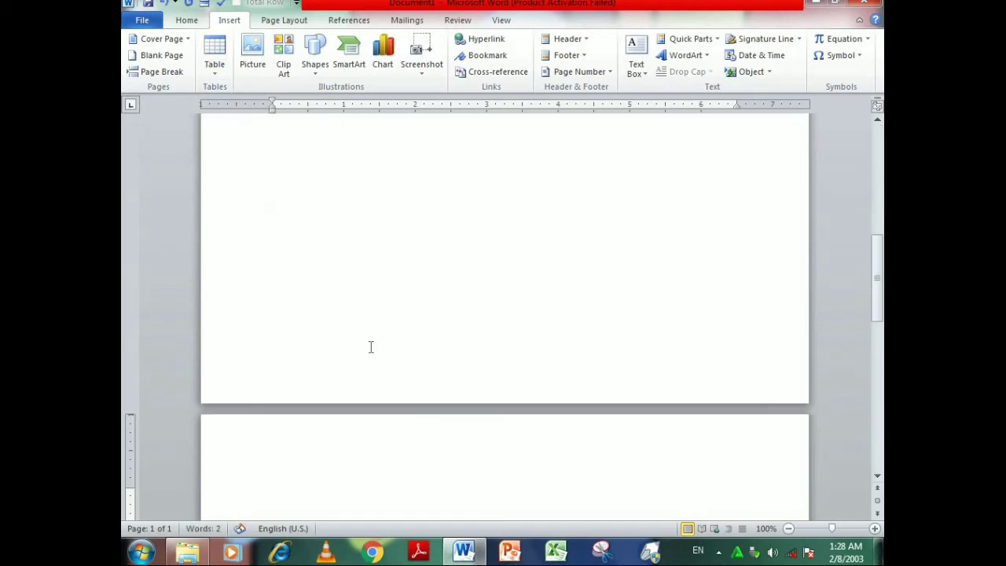
{"action": "scroll", "coordinate": [385, 335], "scroll_direction": "down", "scroll_amount": 6}
{"action": "scroll", "coordinate": [383, 338], "scroll_direction": "up", "scroll_amount": 3}
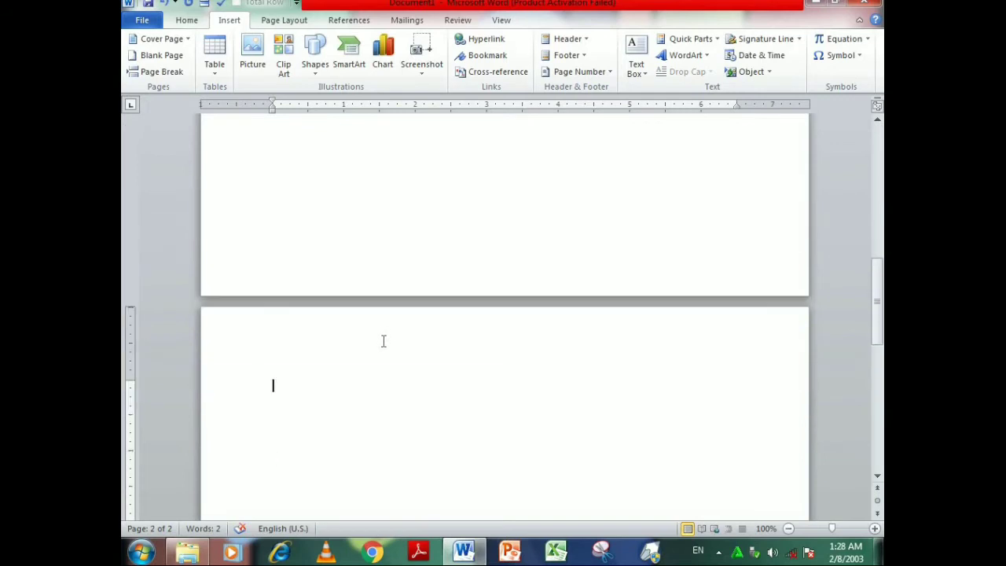
{"action": "scroll", "coordinate": [354, 339], "scroll_direction": "down", "scroll_amount": 2}
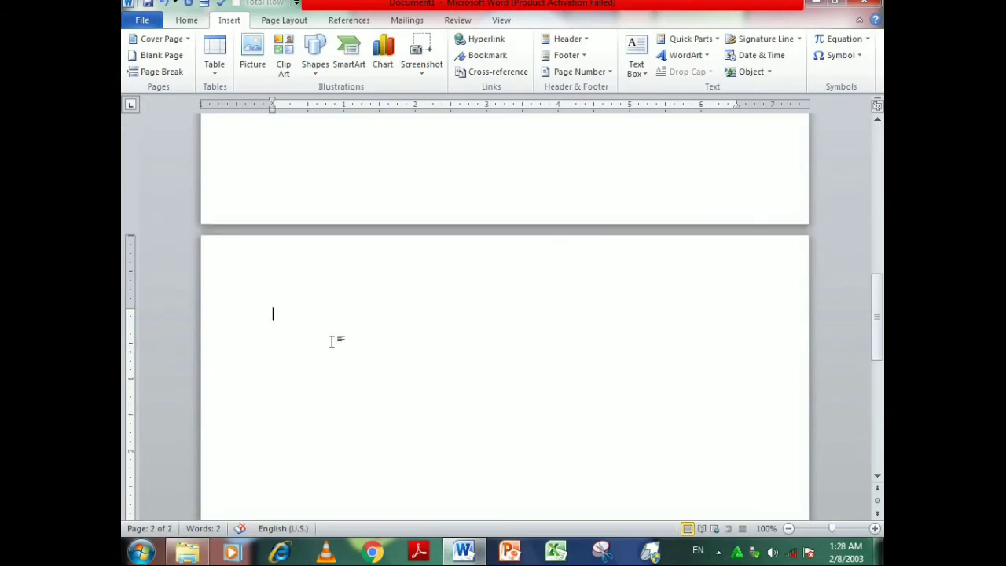
- Generate sample paragraphs at the start of page 2 with =rand()
{"action": "type", "text": "=rand("}
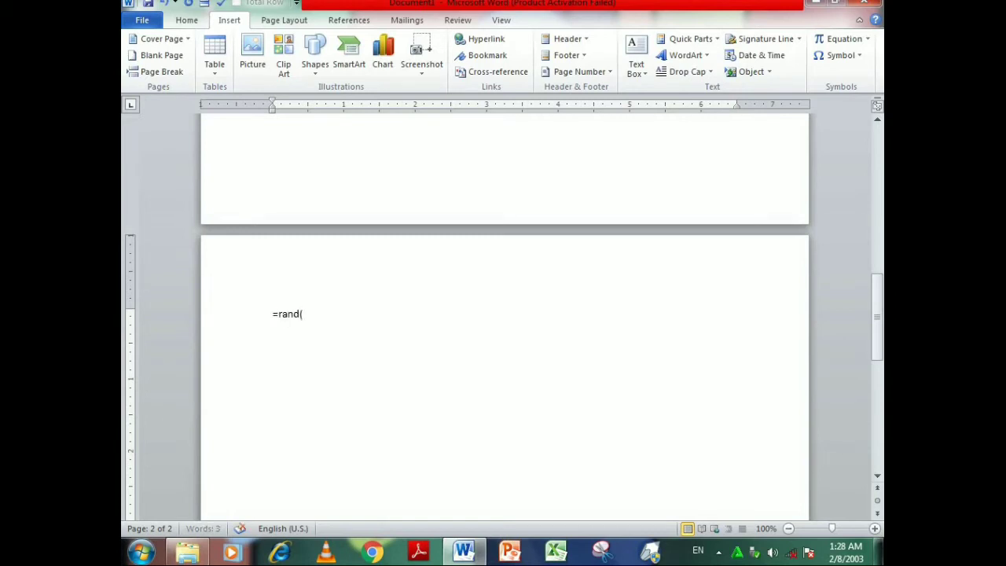
{"action": "type", "text": "0"}
{"action": "key", "text": "Return"}
{"action": "key", "text": "BackSpace"}
{"action": "key", "text": "BackSpace"}
{"action": "type", "text": ")"}
{"action": "key", "text": "Return"}
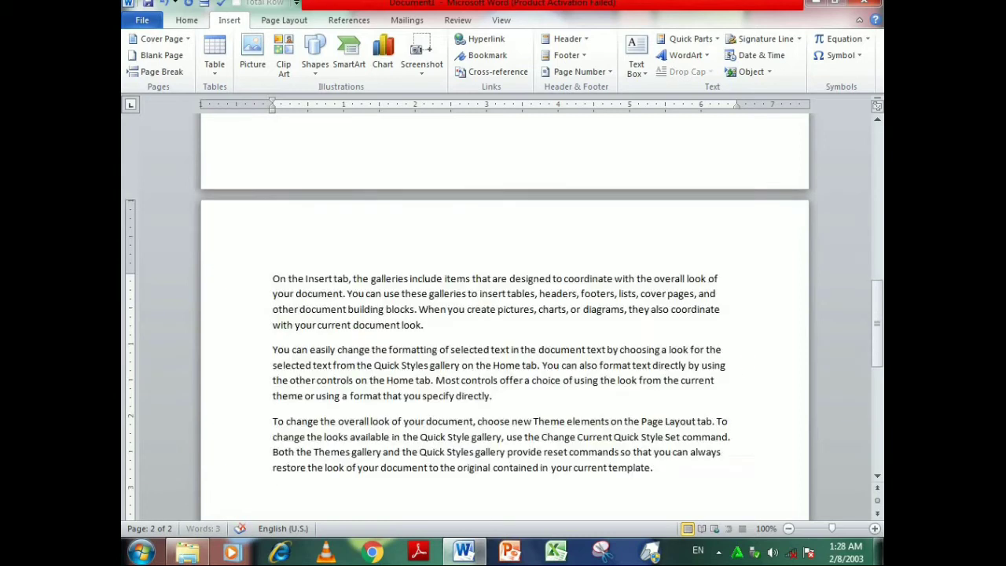
- Add the word "edits" two lines below the picture link on page 1
{"action": "scroll", "coordinate": [314, 308], "scroll_direction": "up", "scroll_amount": 8}
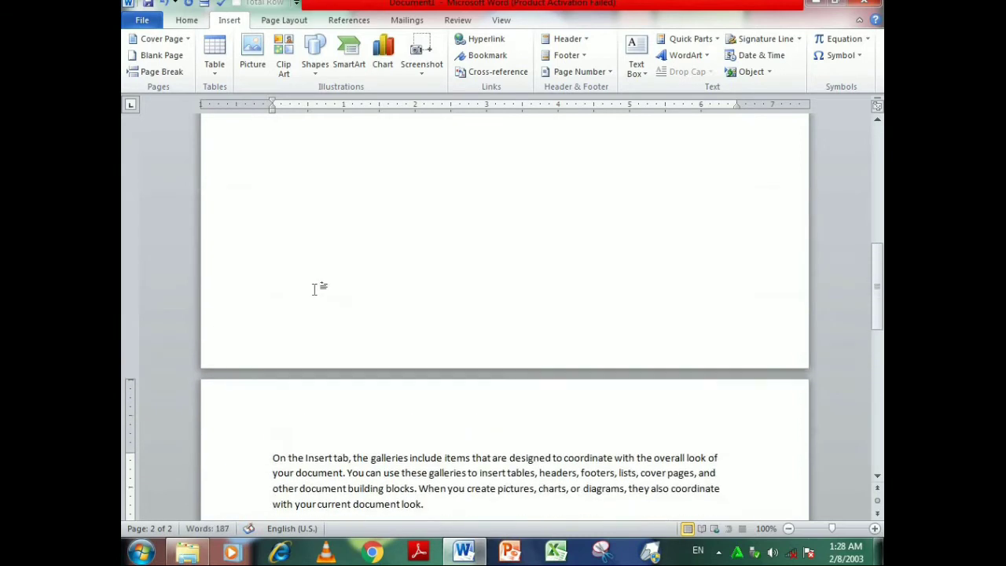
{"action": "scroll", "coordinate": [313, 275], "scroll_direction": "up", "scroll_amount": 5}
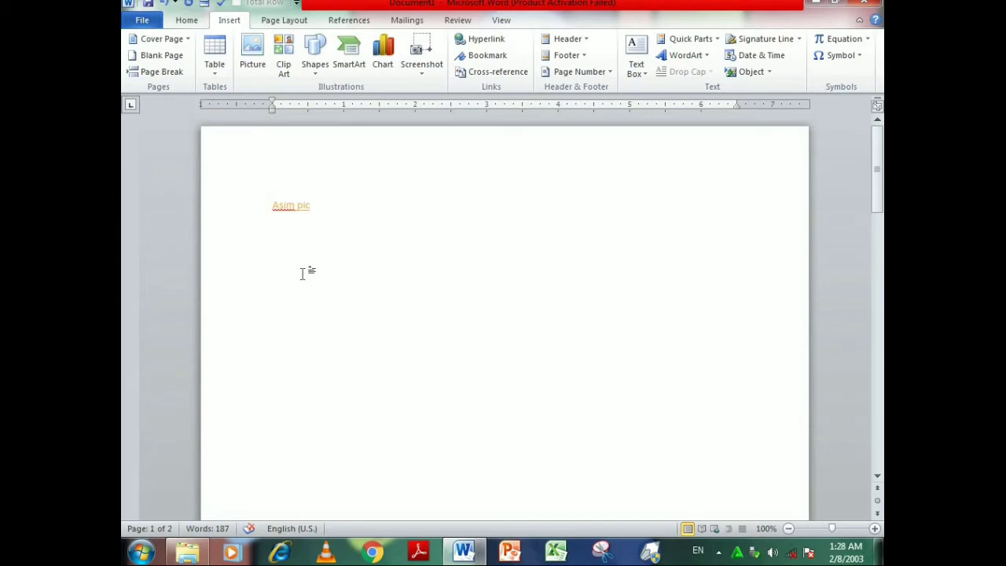
{"action": "left_click", "coordinate": [321, 226]}
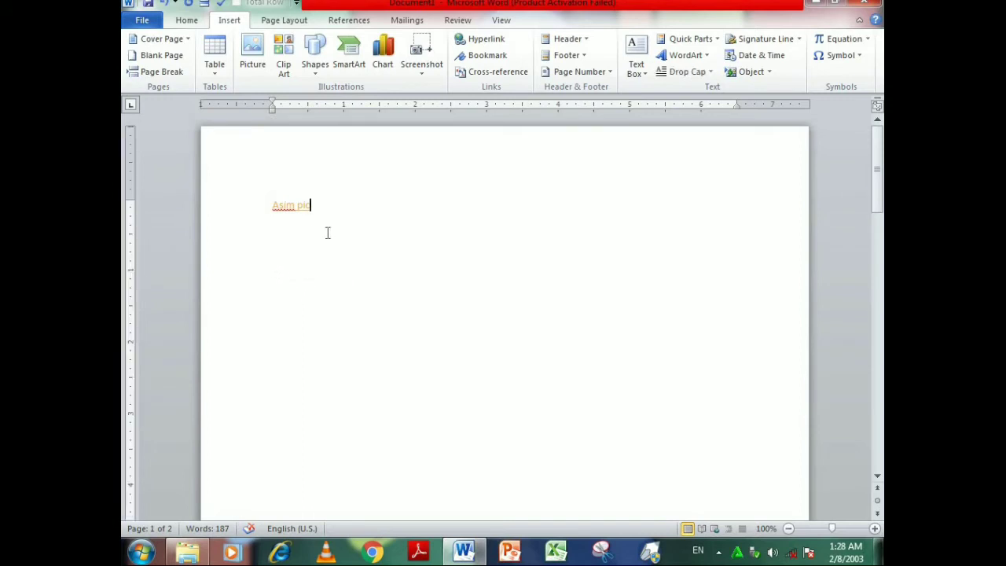
{"action": "type", "text": "\\"}
{"action": "key", "text": "BackSpace"}
{"action": "key", "text": "Return"}
{"action": "key", "text": "Return"}
{"action": "type", "text": "dits"}
- Move the opening of page 2's first paragraph, through "When you create", to the end of that paragraph
{"action": "scroll", "coordinate": [331, 286], "scroll_direction": "down", "scroll_amount": 12}
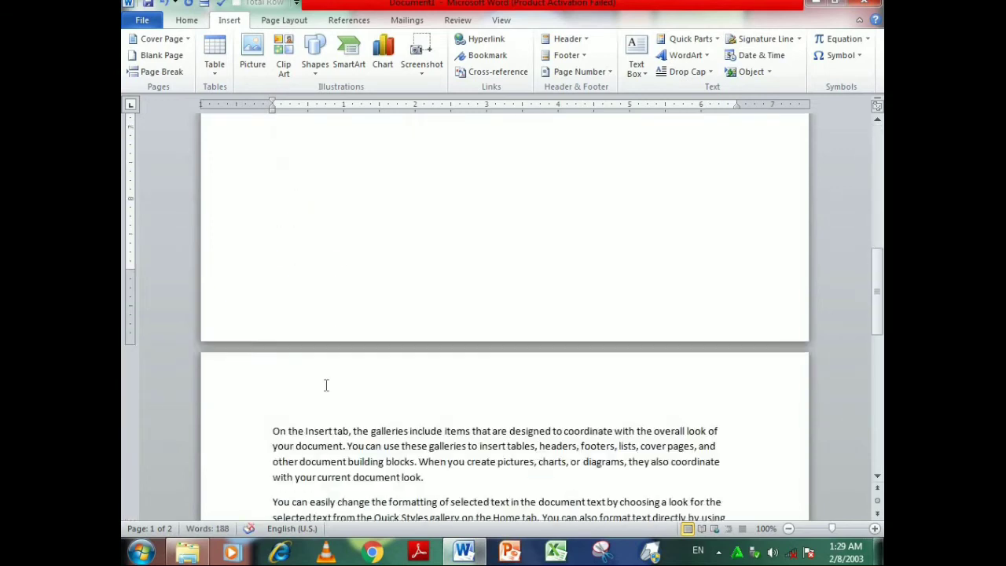
{"action": "scroll", "coordinate": [327, 385], "scroll_direction": "down", "scroll_amount": 2}
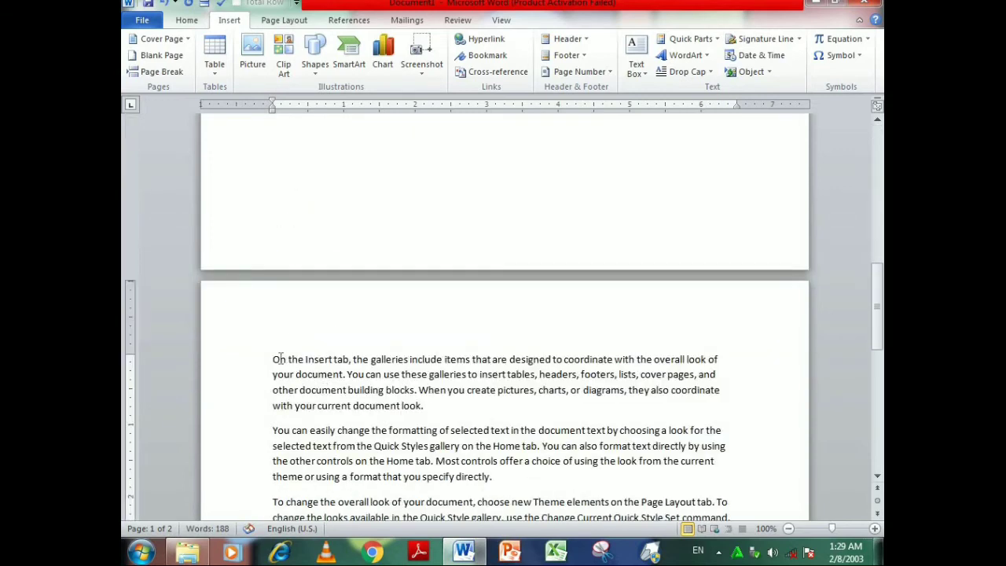
{"action": "left_click_drag", "start_coordinate": [273, 359], "coordinate": [496, 391]}
{"action": "left_click_drag", "start_coordinate": [496, 392], "coordinate": [492, 406]}
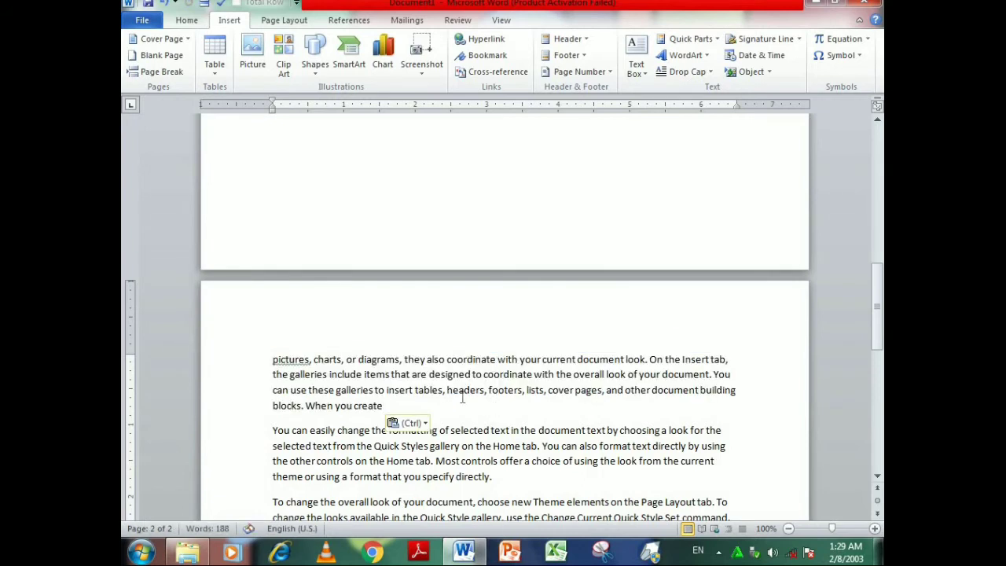
- Bookmark the whole first paragraph on page 2, using a person's first name as the bookmark name
{"action": "left_click", "coordinate": [273, 360]}
{"action": "left_click_drag", "start_coordinate": [272, 363], "coordinate": [419, 416]}
{"action": "left_click", "coordinate": [419, 416]}
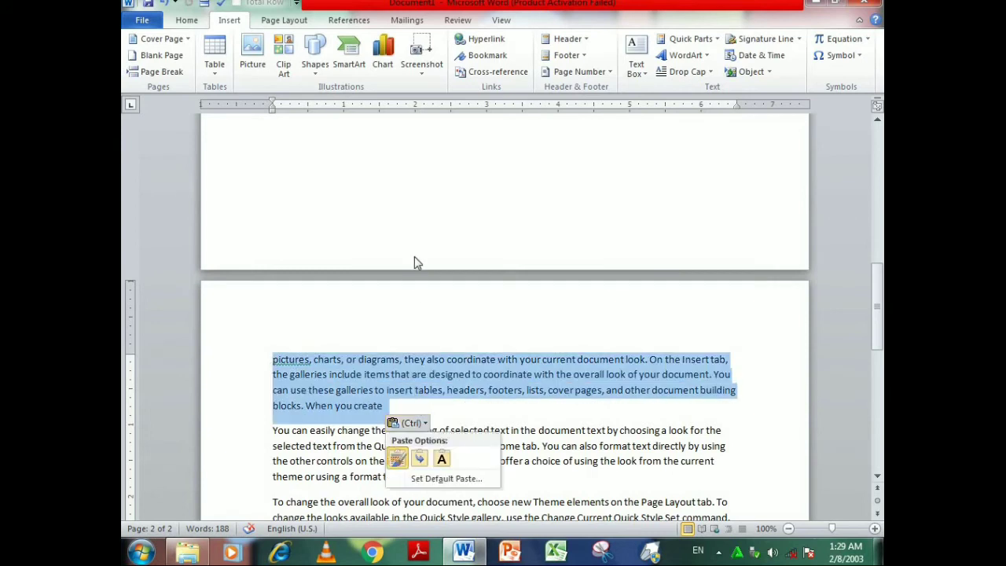
{"action": "left_click", "coordinate": [487, 56]}
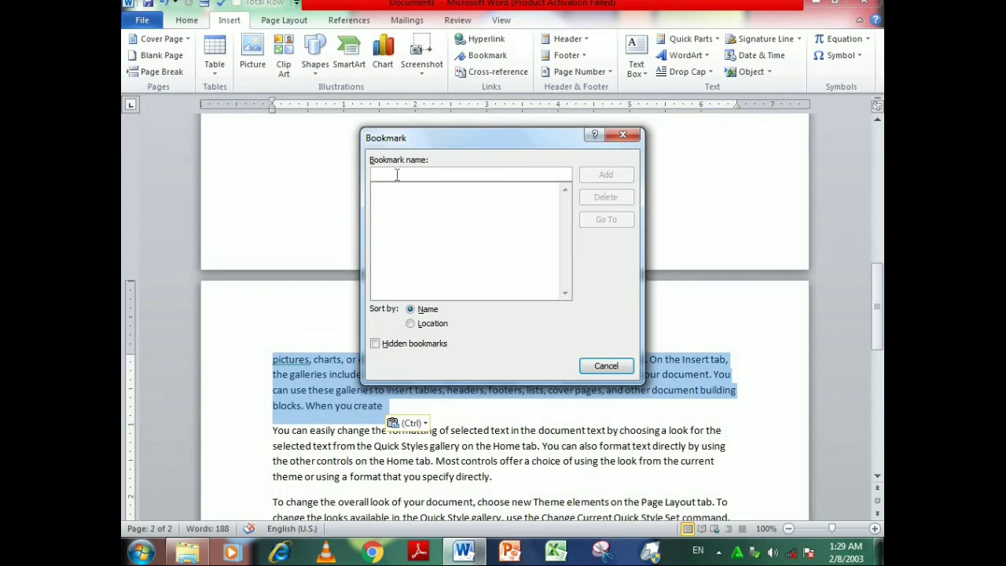
{"action": "type", "text": "aijaz"}
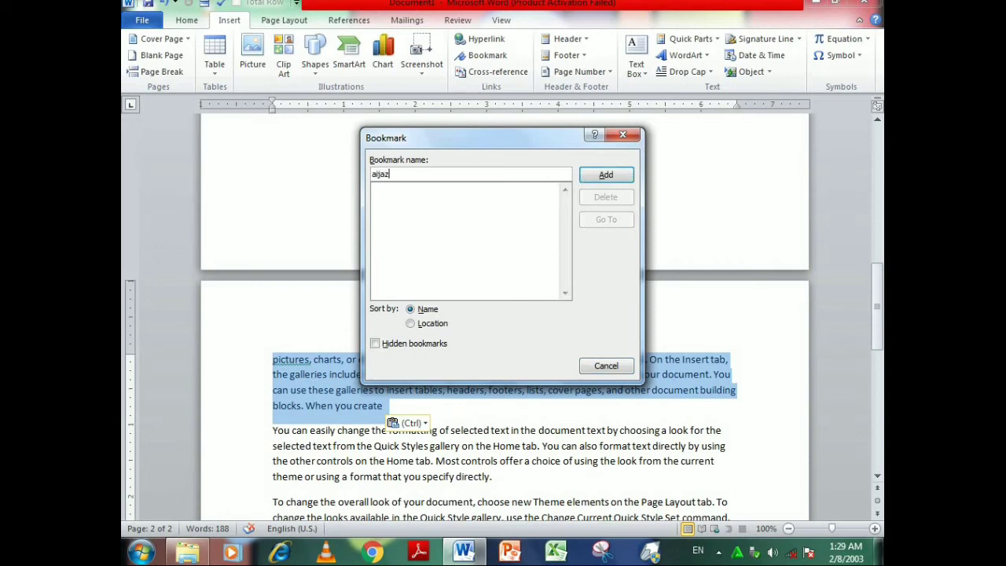
{"action": "left_click", "coordinate": [598, 174]}
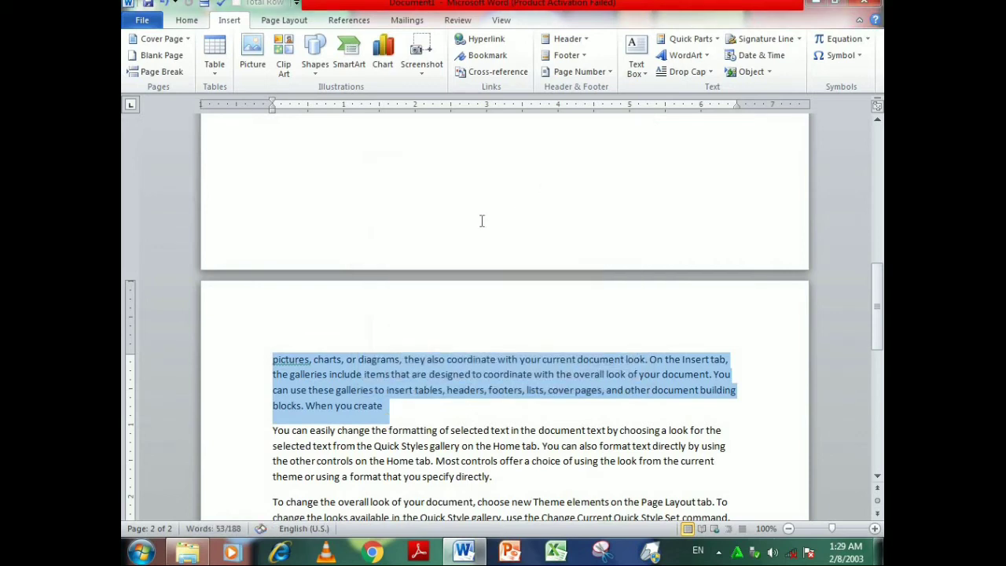
- Hyperlink the word "edits" on page 1 to the first paragraph's bookmark as a place in this document
{"action": "scroll", "coordinate": [484, 196], "scroll_direction": "up", "scroll_amount": 4}
{"action": "scroll", "coordinate": [483, 197], "scroll_direction": "up", "scroll_amount": 5}
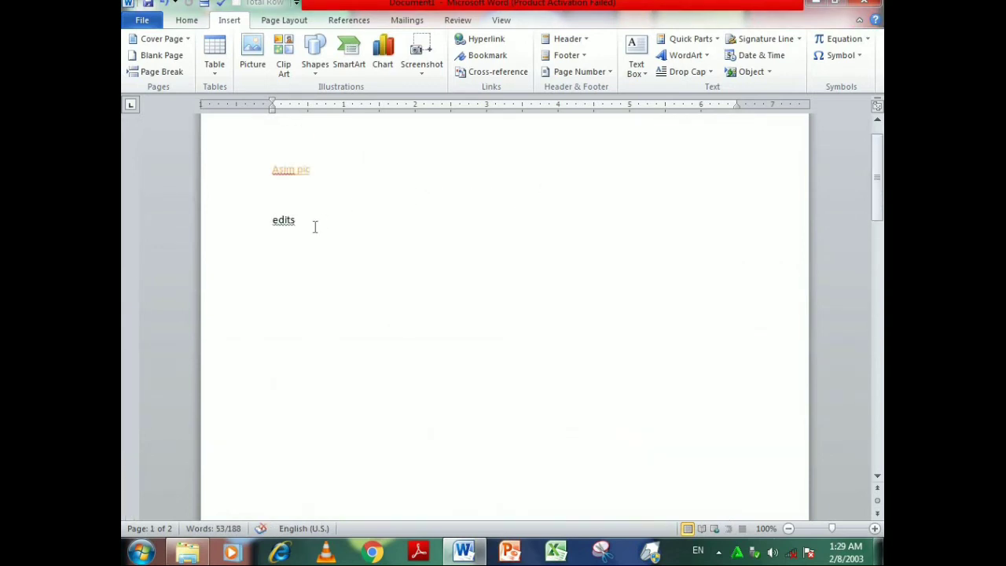
{"action": "double_click", "coordinate": [279, 221]}
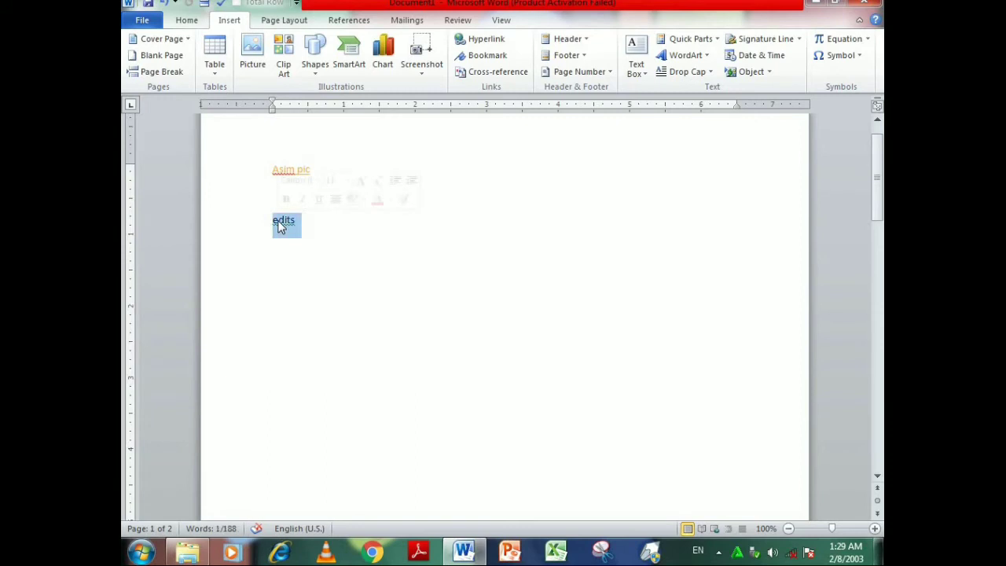
{"action": "left_click", "coordinate": [485, 42]}
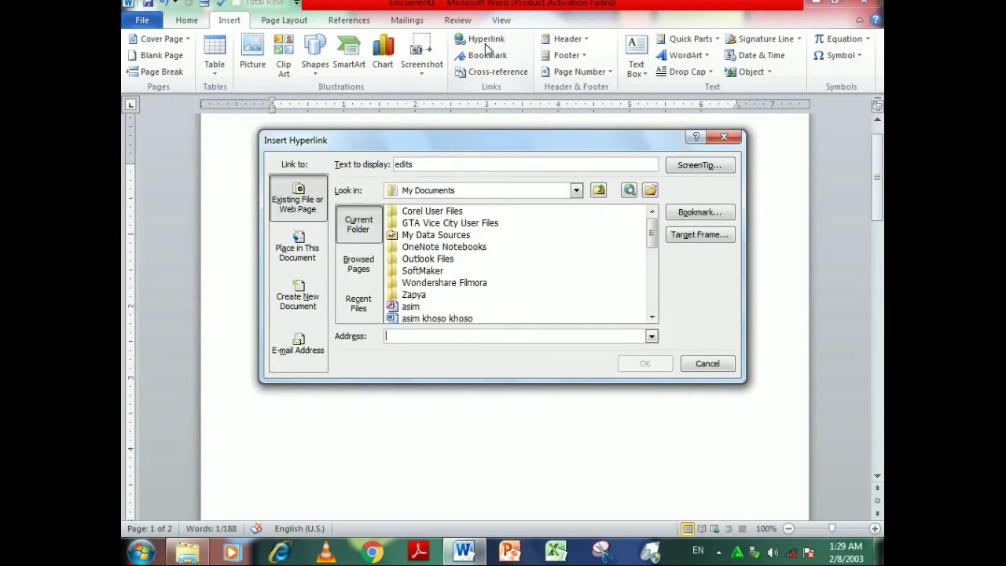
{"action": "left_click", "coordinate": [306, 264]}
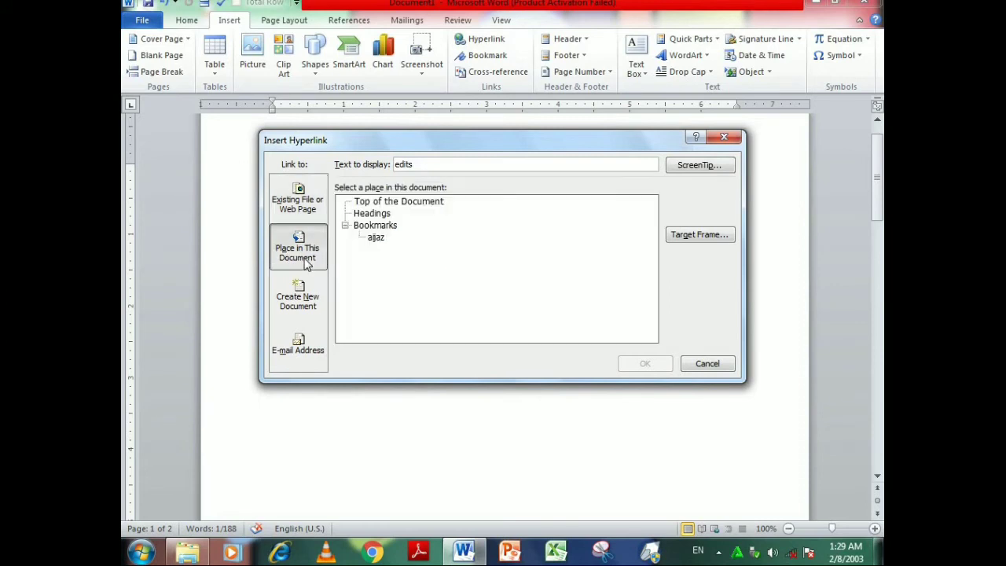
{"action": "left_click", "coordinate": [377, 240]}
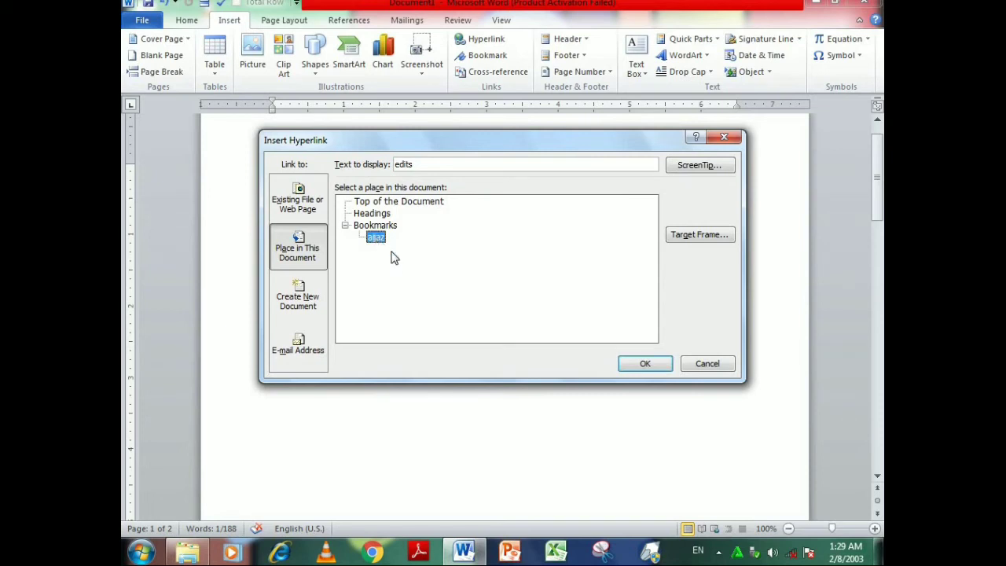
{"action": "left_click", "coordinate": [647, 364]}
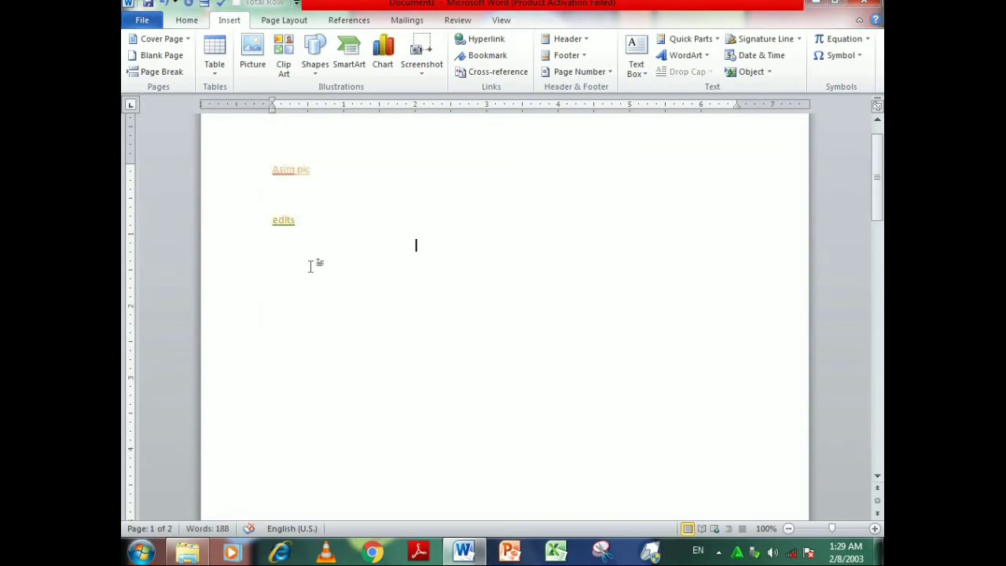
- Follow the "edits" hyperlink on page 1 to check its jump to the bookmarked paragraph on page 2
{"action": "scroll", "coordinate": [311, 265], "scroll_direction": "down", "scroll_amount": 6}
{"action": "scroll", "coordinate": [313, 264], "scroll_direction": "down", "scroll_amount": 10}
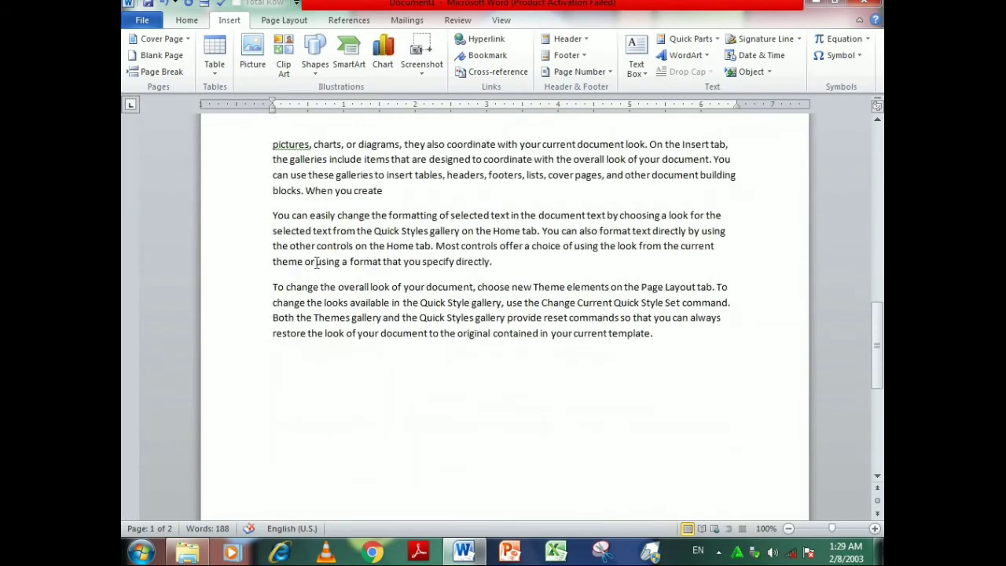
{"action": "scroll", "coordinate": [317, 262], "scroll_direction": "up", "scroll_amount": 3}
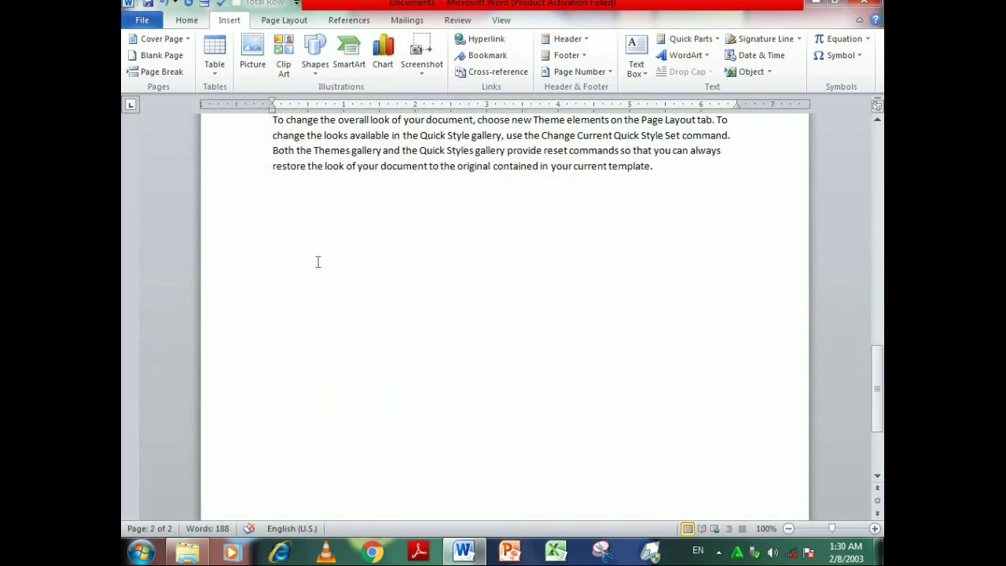
{"action": "scroll", "coordinate": [315, 260], "scroll_direction": "up", "scroll_amount": 8}
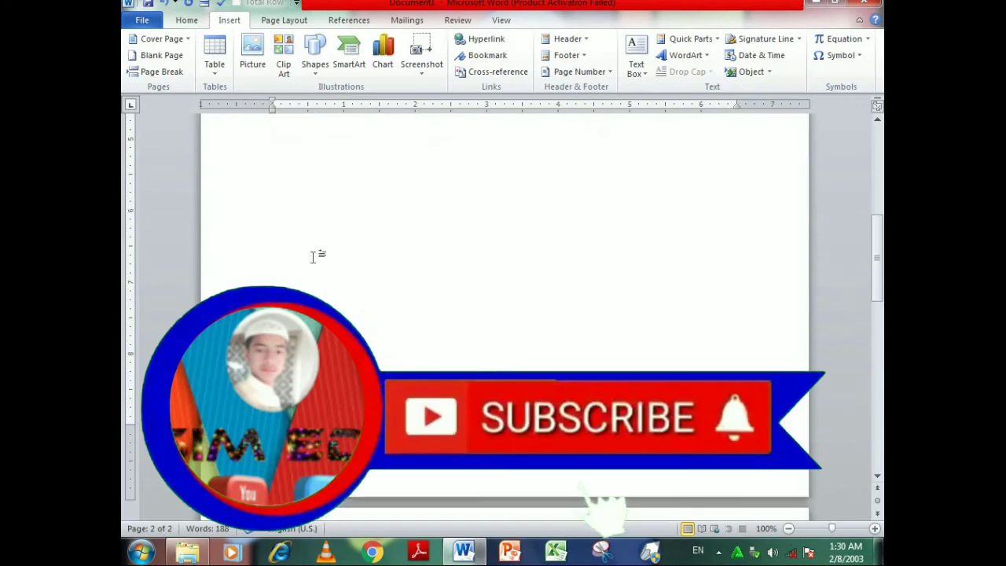
{"action": "scroll", "coordinate": [315, 254], "scroll_direction": "up", "scroll_amount": 5}
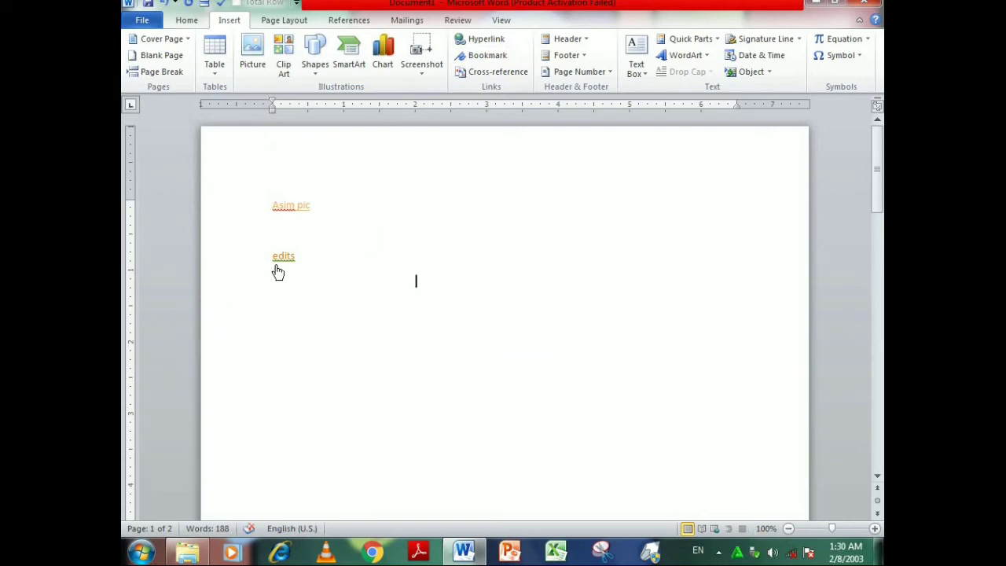
{"action": "mouse_move", "coordinate": [282, 267]}
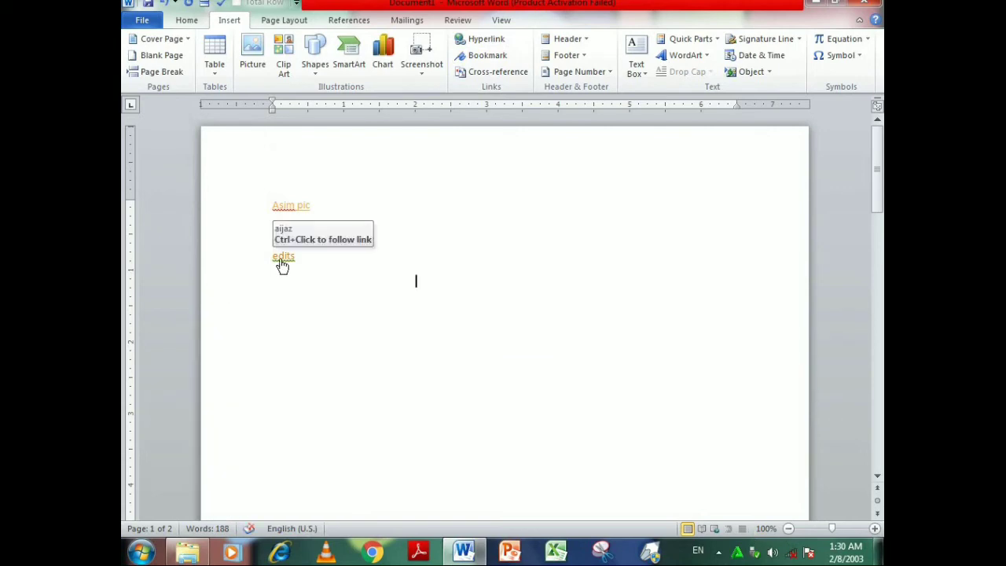
{"action": "left_click", "coordinate": [282, 266], "text": "ctrl"}
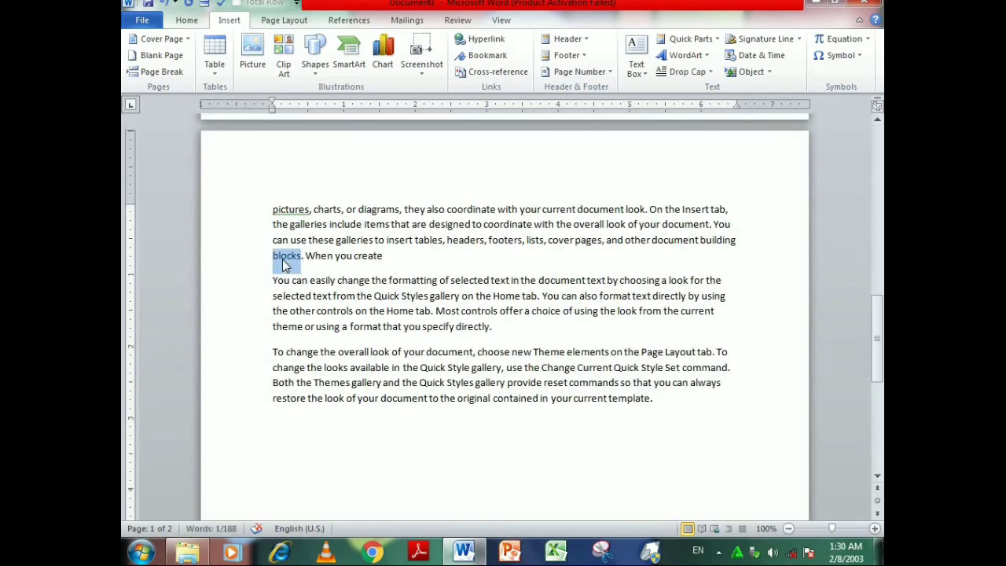
{"action": "left_click", "coordinate": [267, 224]}
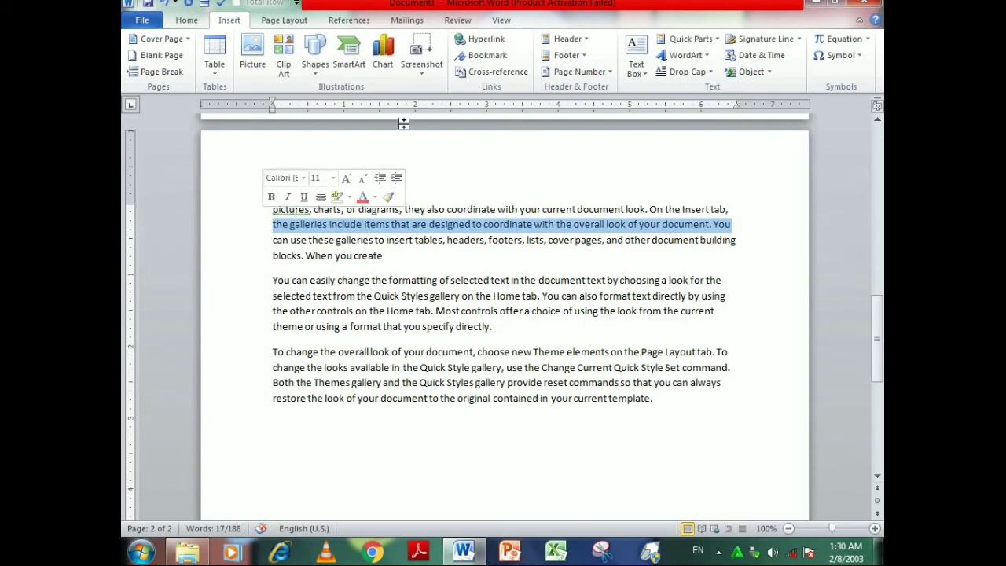
- Add the text "abc" on the line below the "edits" link on page 1
{"action": "scroll", "coordinate": [481, 158], "scroll_direction": "up", "scroll_amount": 10}
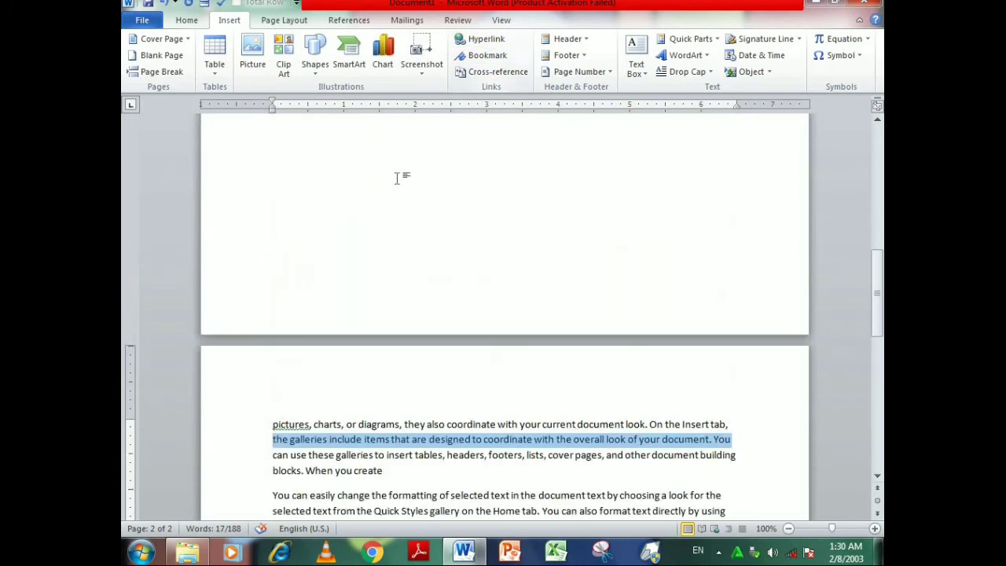
{"action": "scroll", "coordinate": [446, 196], "scroll_direction": "up", "scroll_amount": 3}
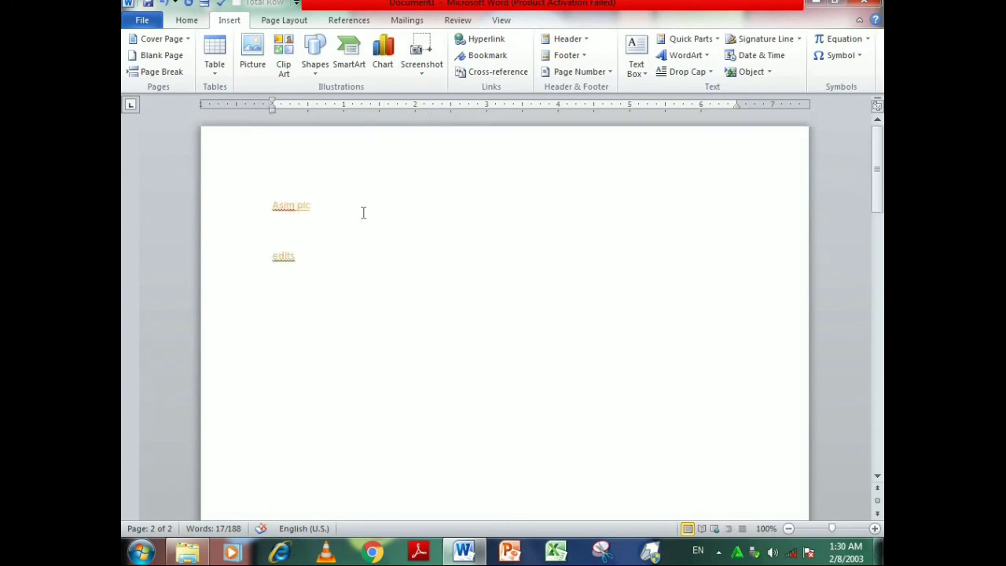
{"action": "left_click", "coordinate": [281, 321]}
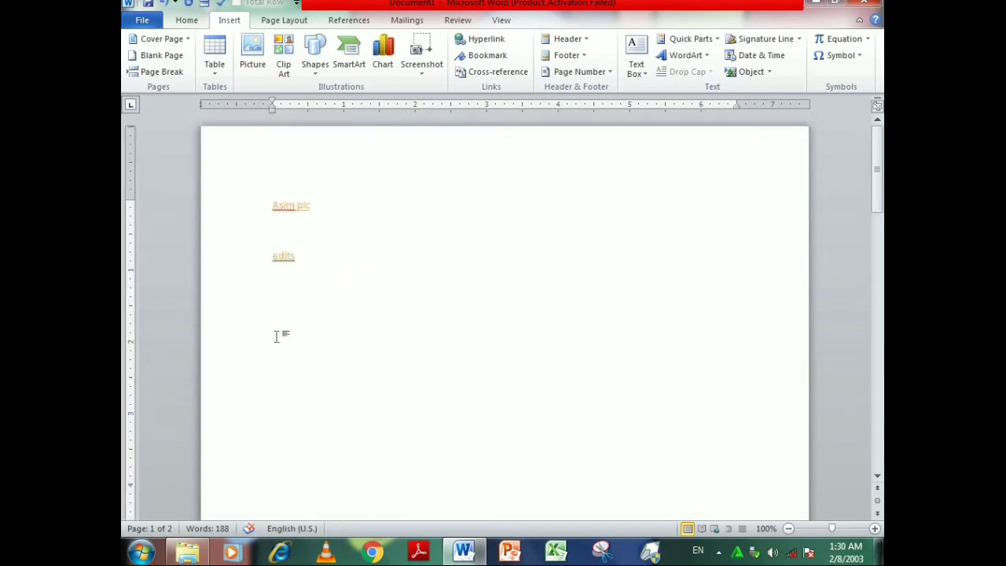
{"action": "type", "text": "abc"}
- Examine the existing file or web page options for hyperlinking the text "abc", without inserting a link
{"action": "double_click", "coordinate": [279, 284]}
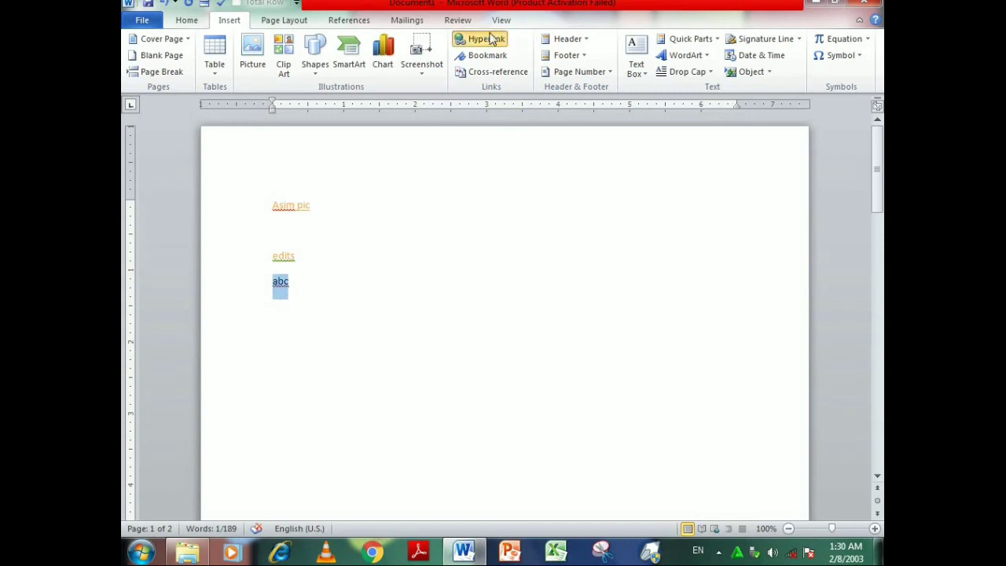
{"action": "left_click", "coordinate": [487, 38]}
{"action": "left_click", "coordinate": [299, 195]}
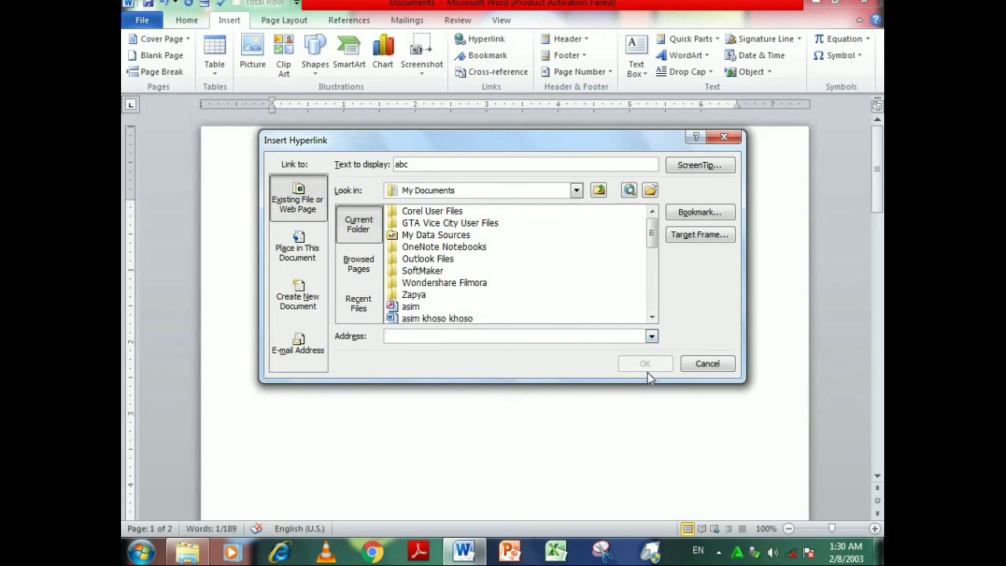
{"action": "left_click", "coordinate": [708, 363]}
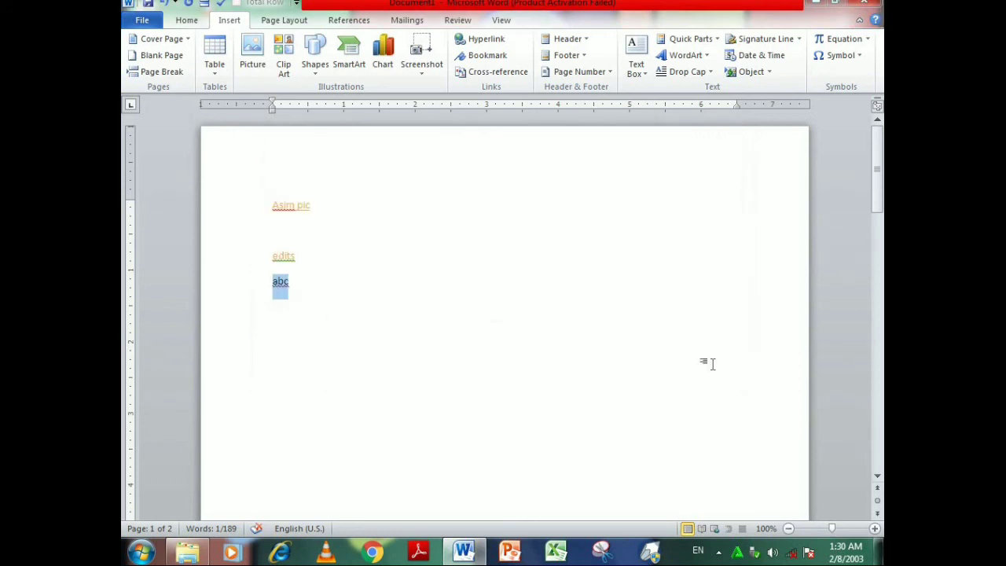
{"action": "mouse_move", "coordinate": [288, 259]}
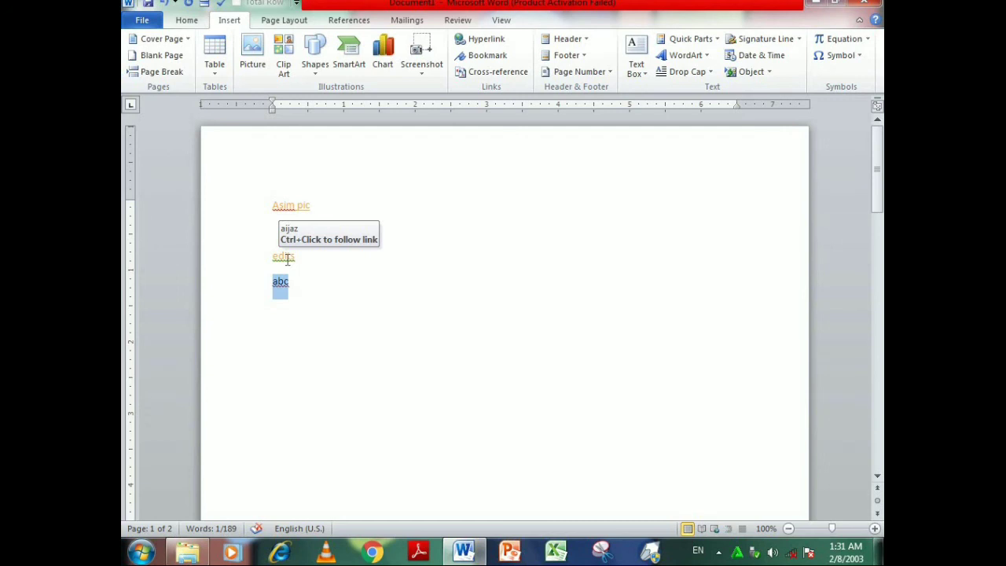
{"action": "left_click", "coordinate": [719, 554]}
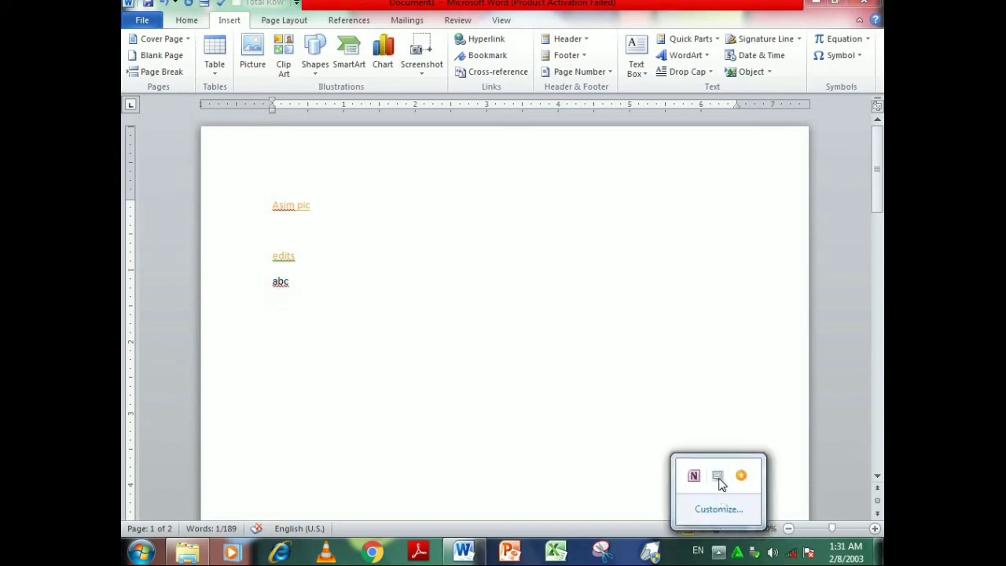